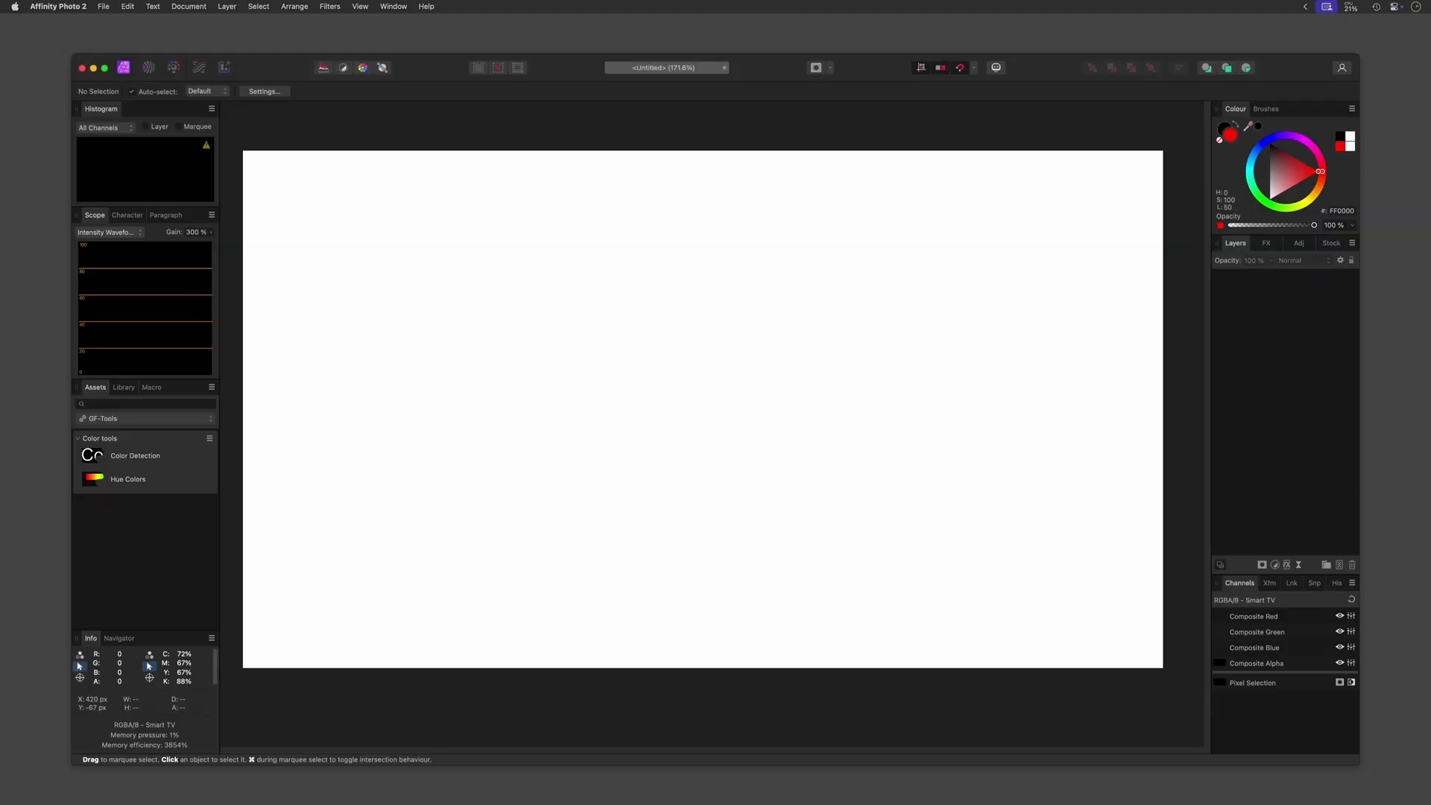
Show the Tools panel and dock it as a single column on the left.
left_click(361, 5)
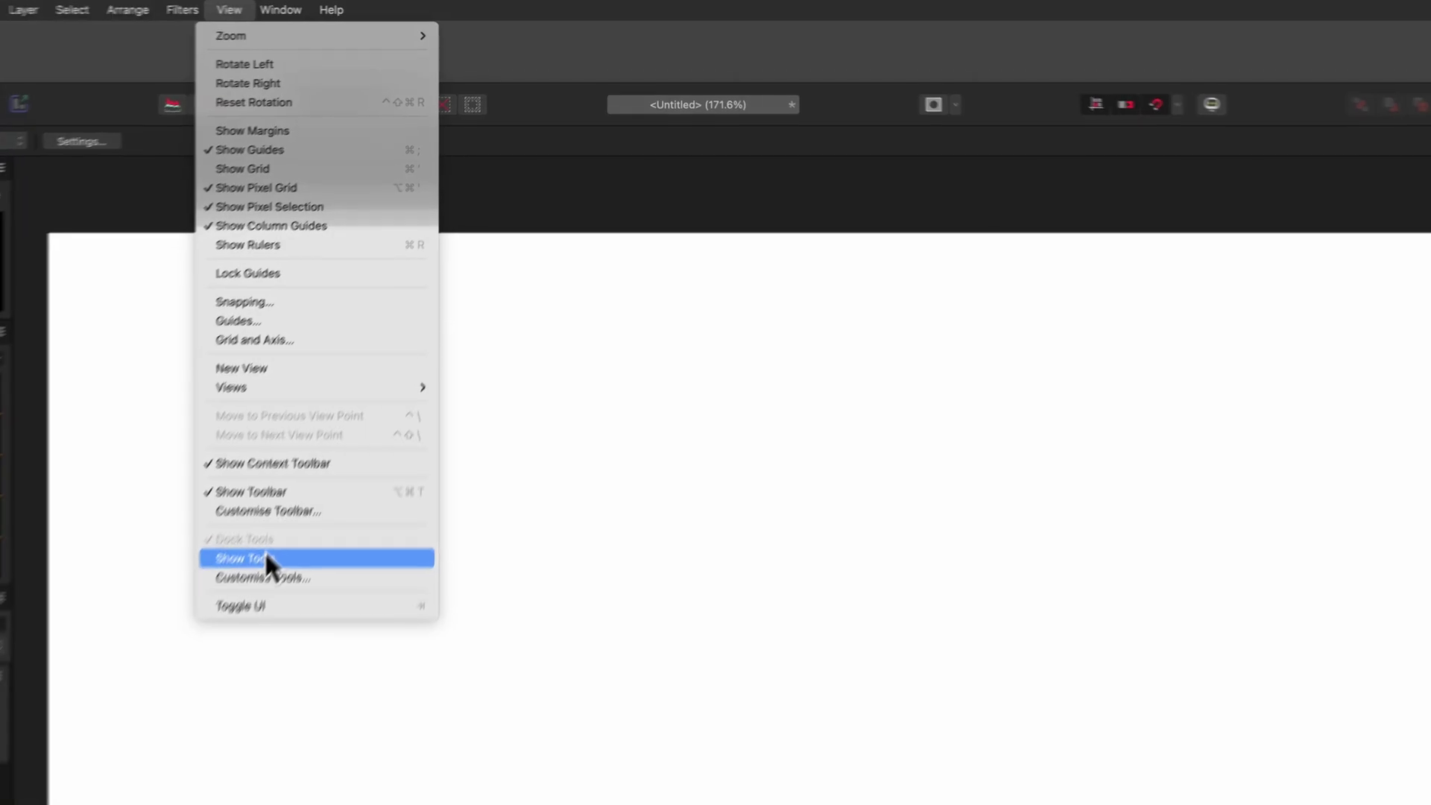
left_click(257, 571)
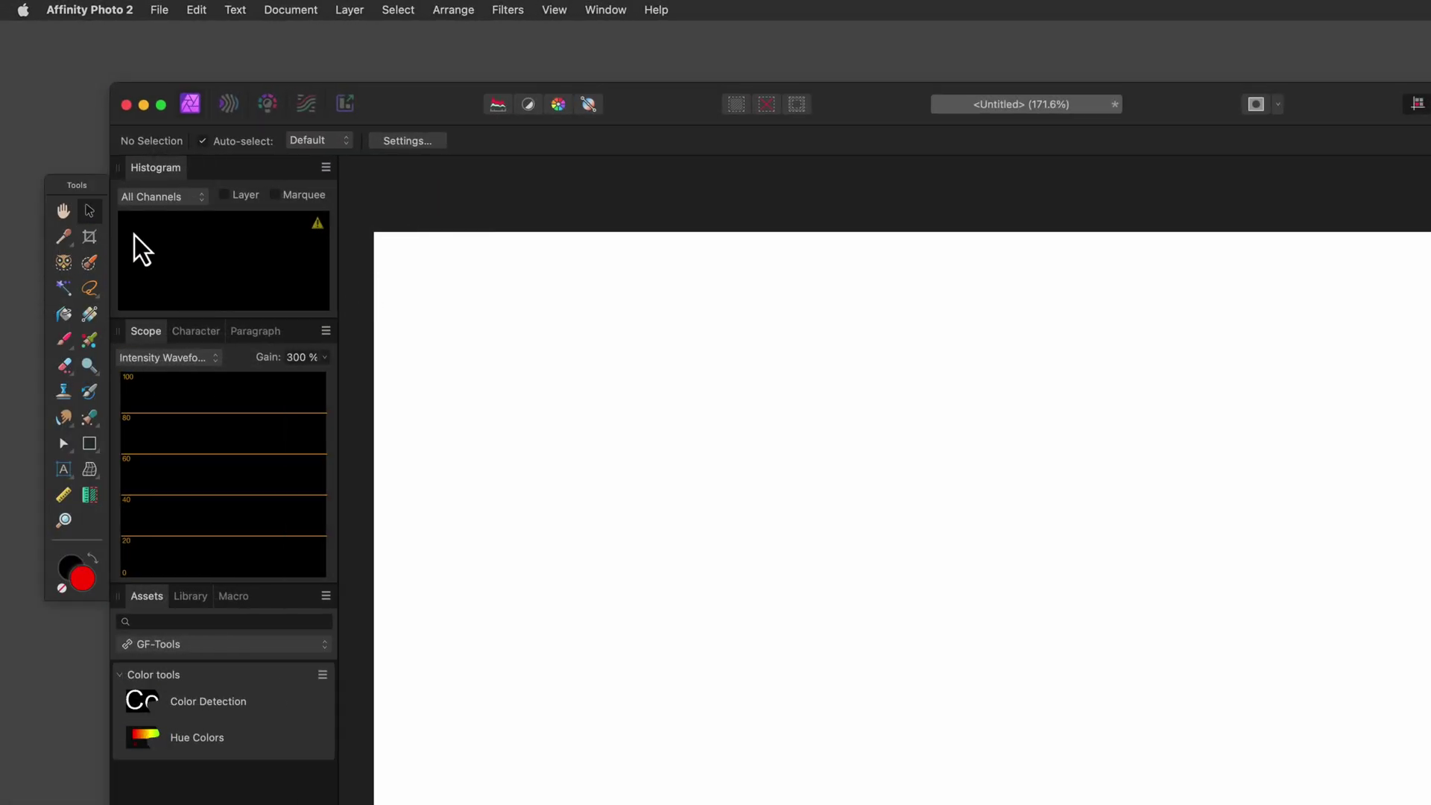
left_click(554, 11)
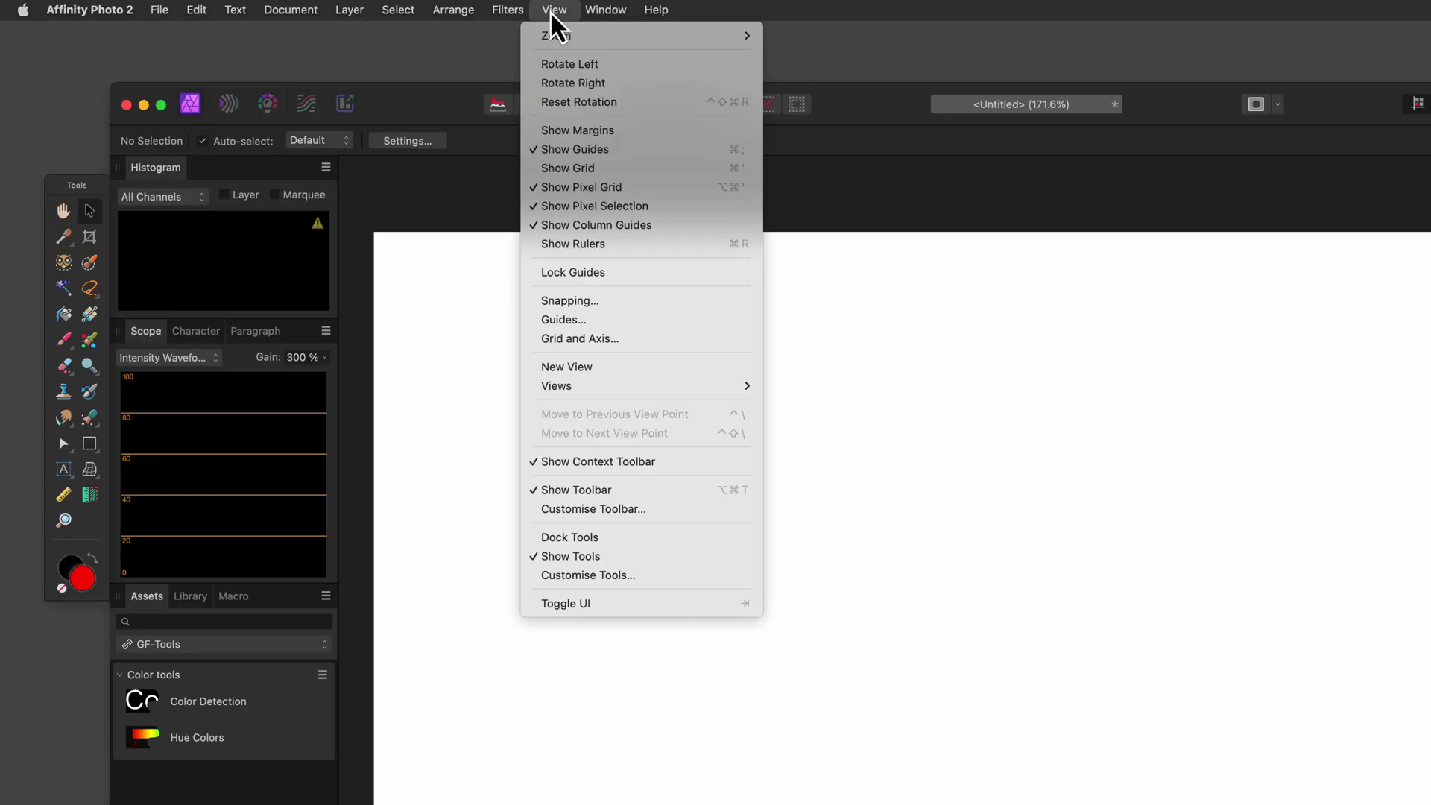
left_click(605, 538)
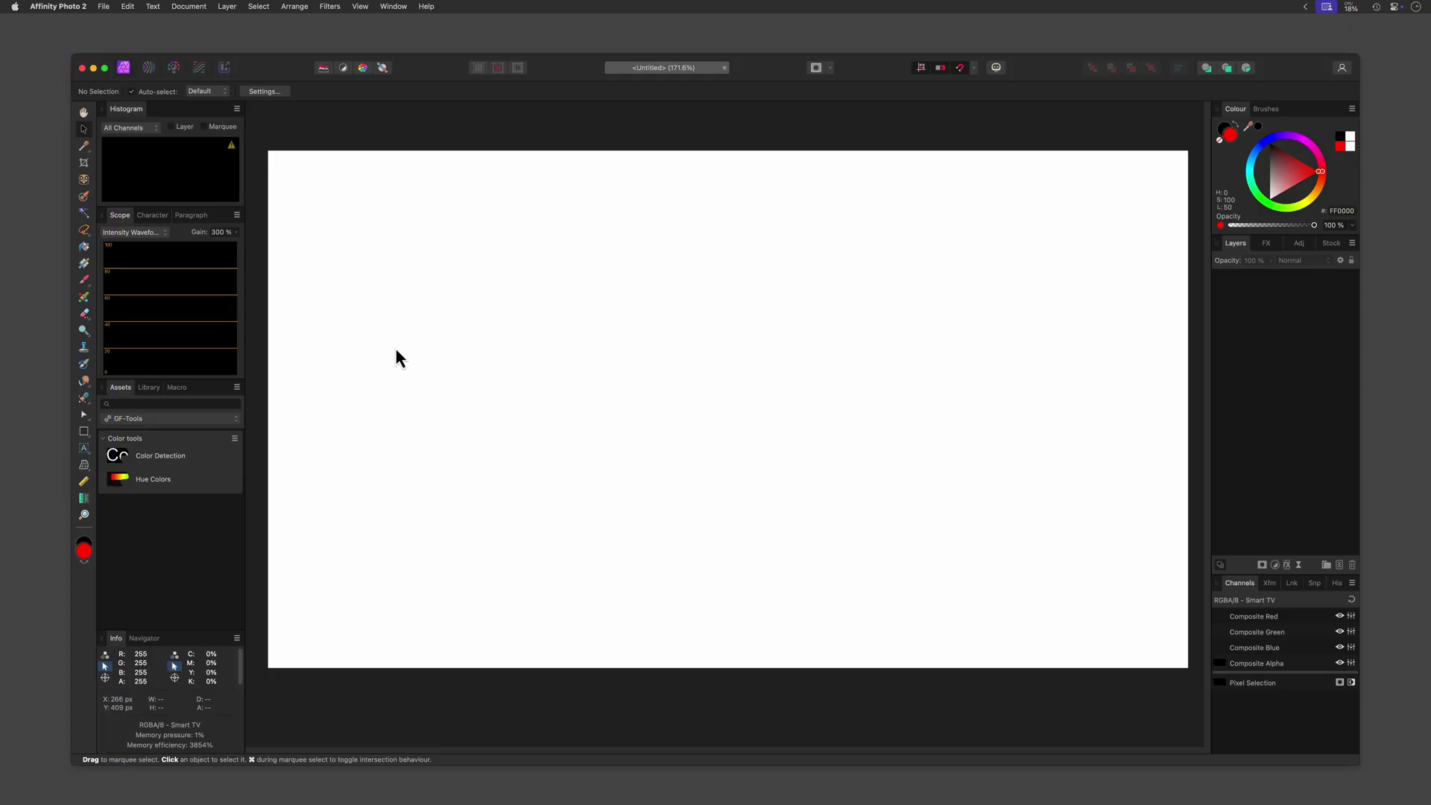
Open Customise Tools and set the column count to 2, then back to 1.
left_click(361, 10)
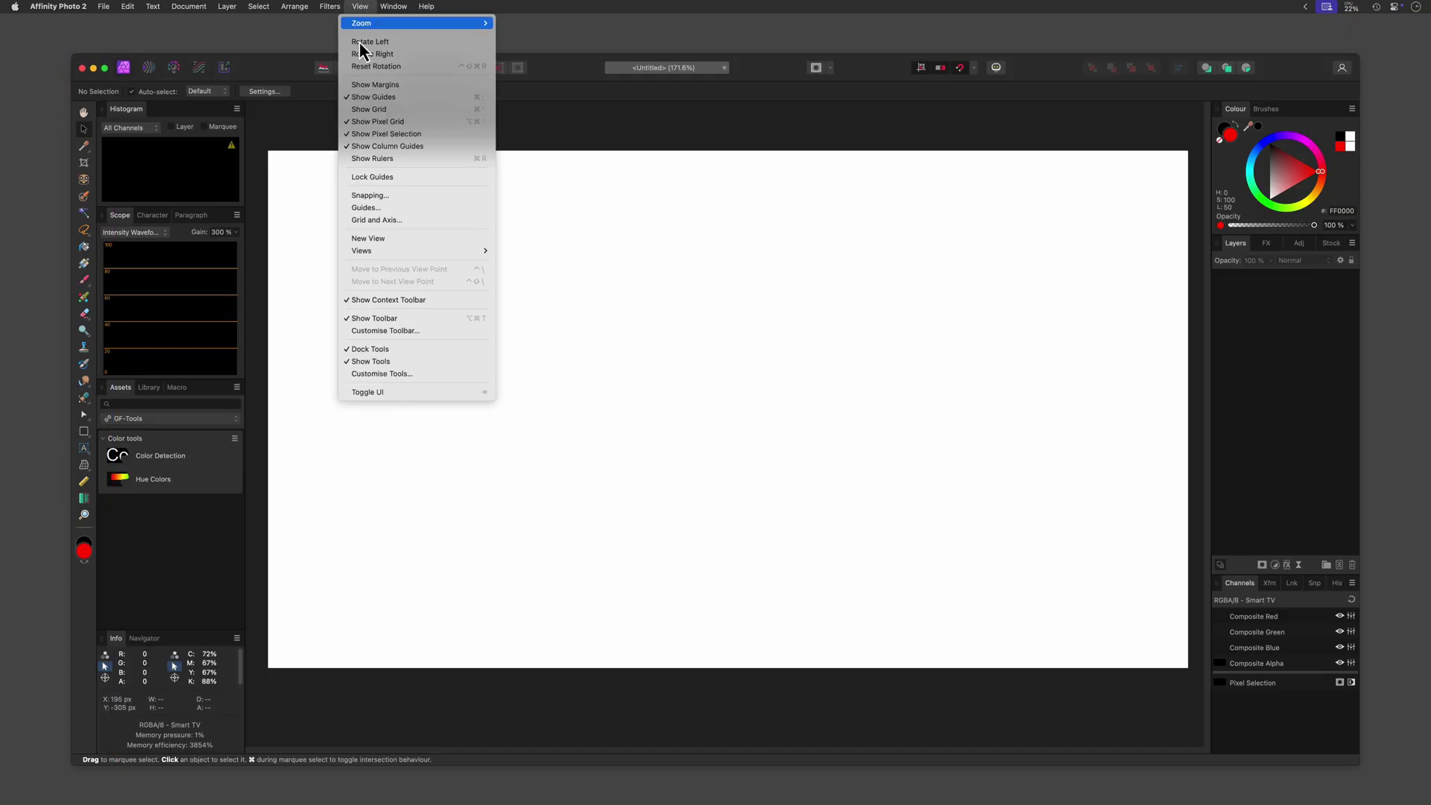
left_click(370, 373)
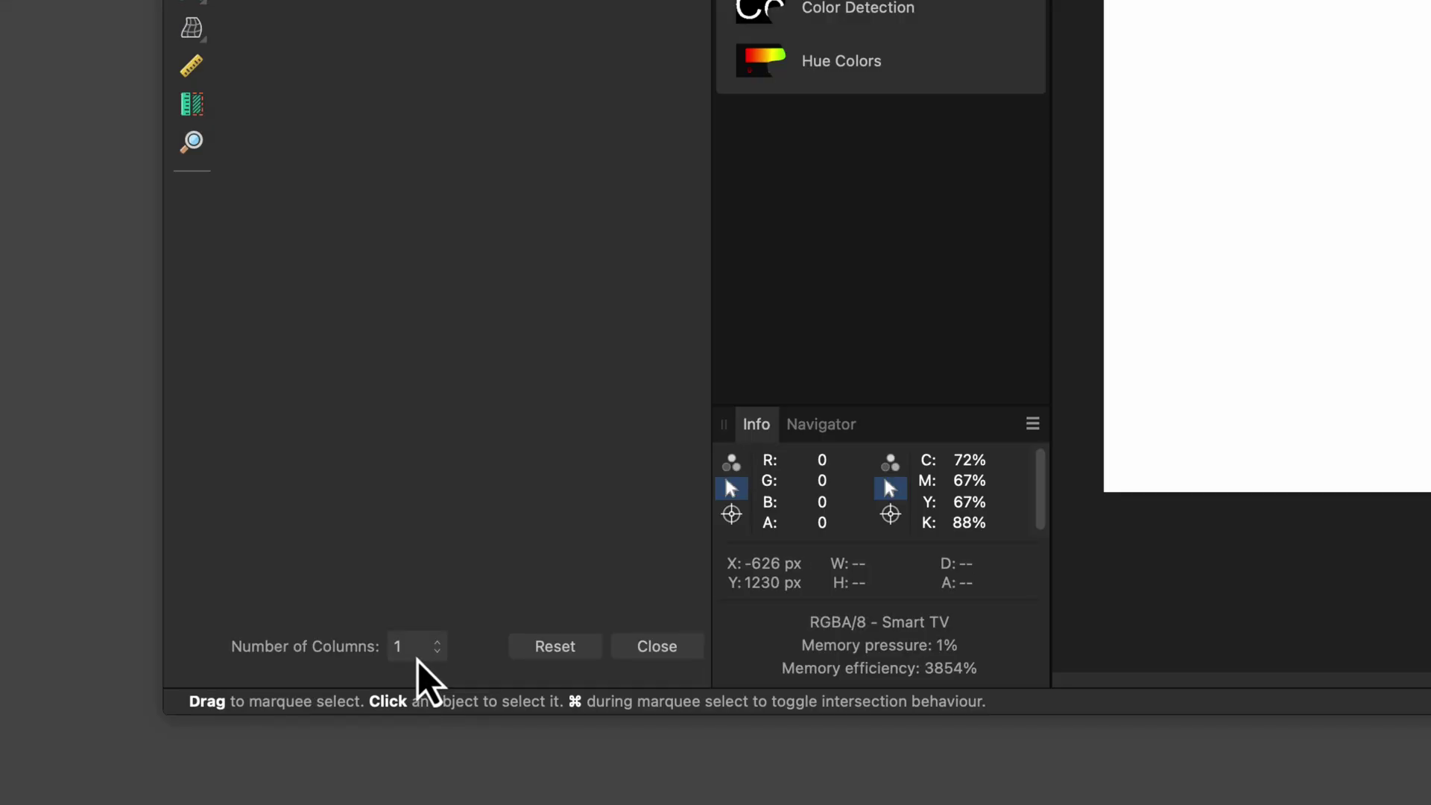
left_click(182, 736)
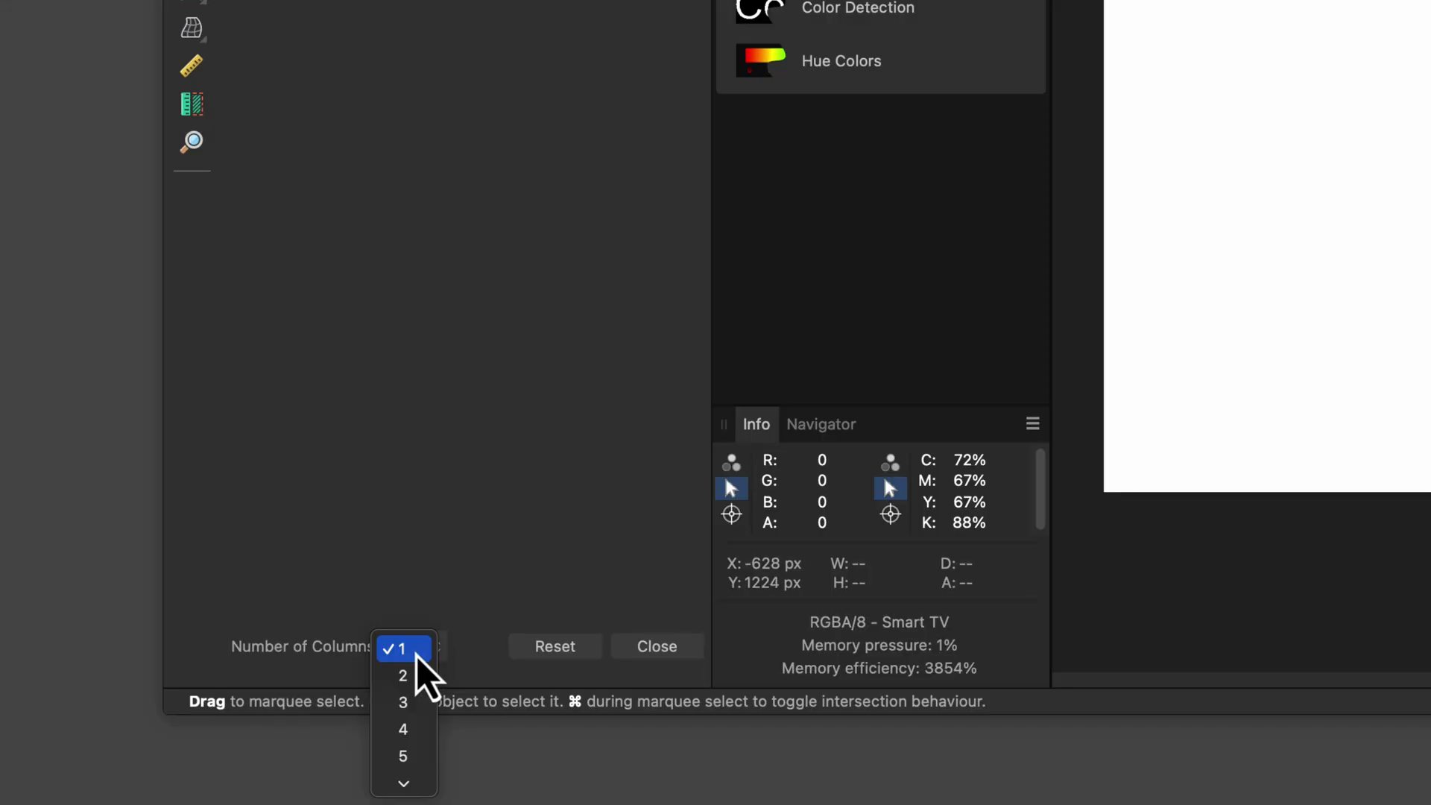
left_click(419, 678)
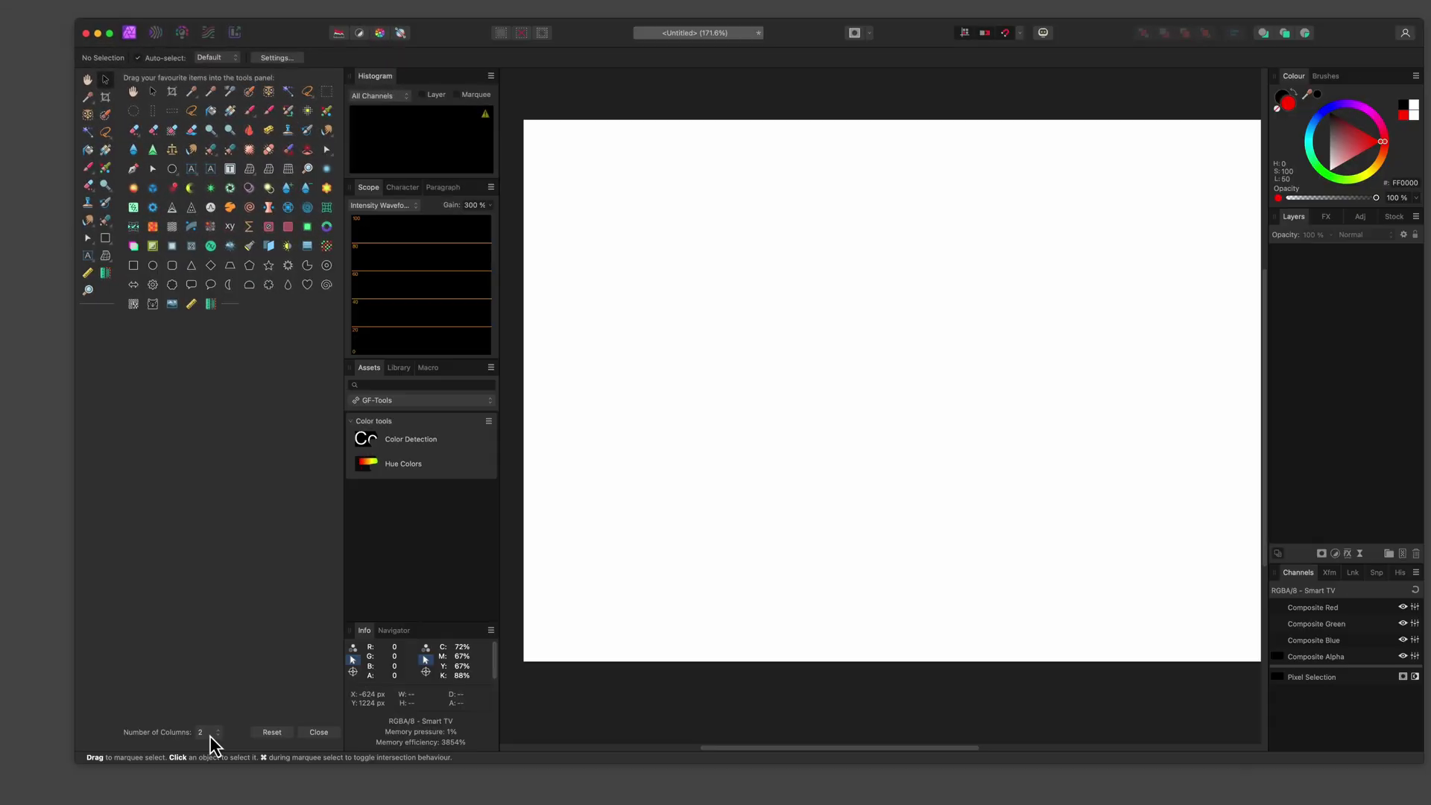
left_click(189, 732)
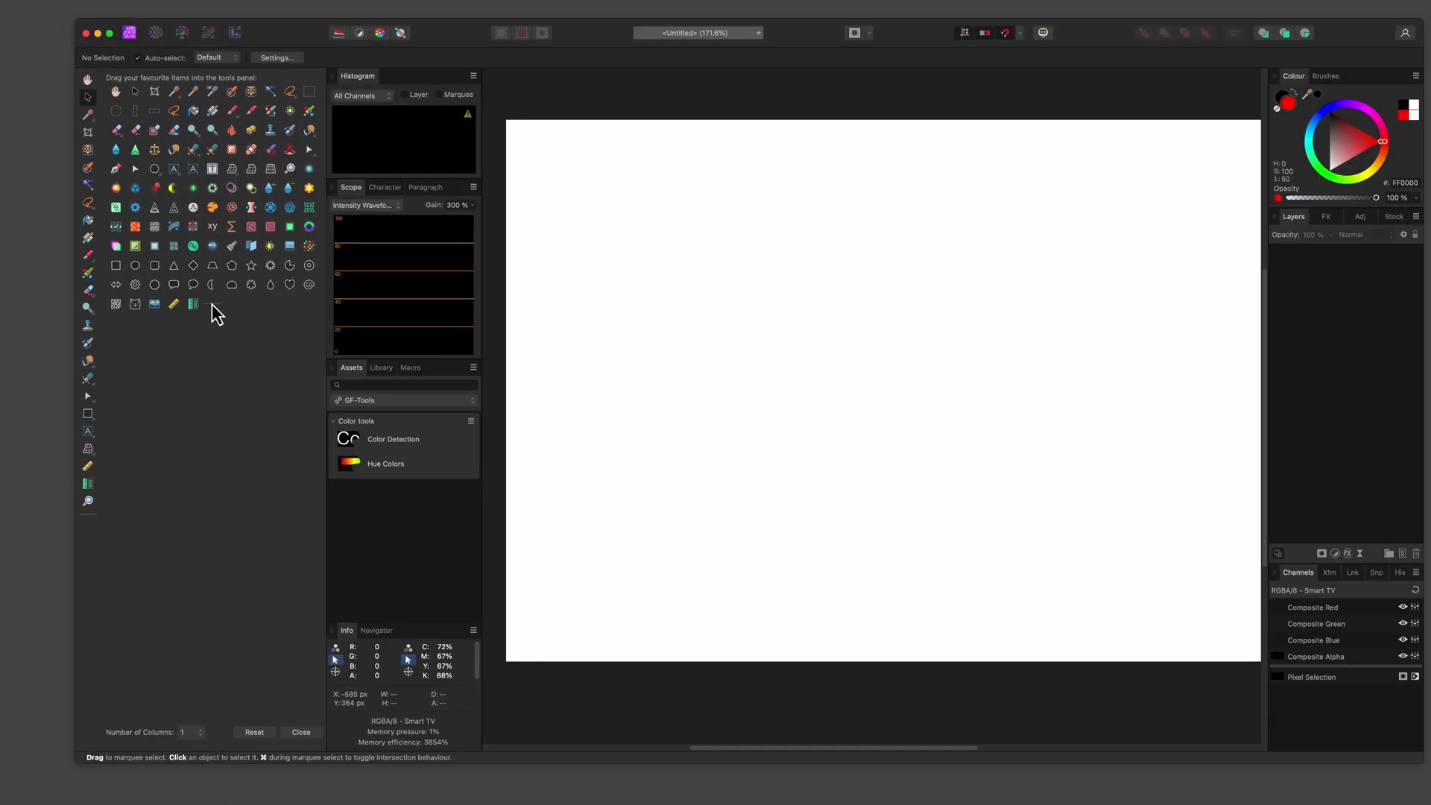
mouse_move(96, 456)
left_mouse_down()
mouse_move(89, 475)
mouse_move(88, 462)
left_mouse_up()
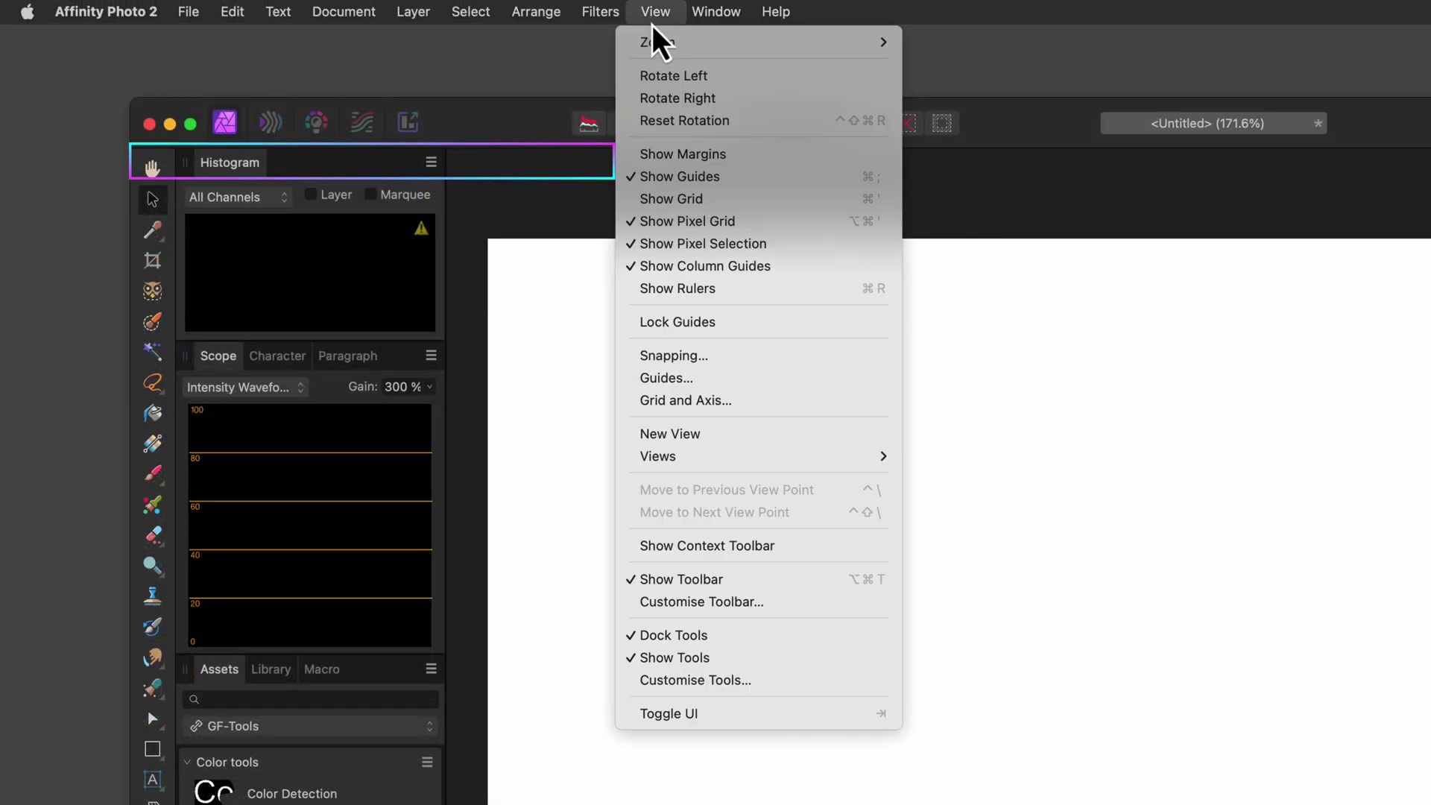
Turn Show Context Toolbar back on from the View menu.
left_click(685, 546)
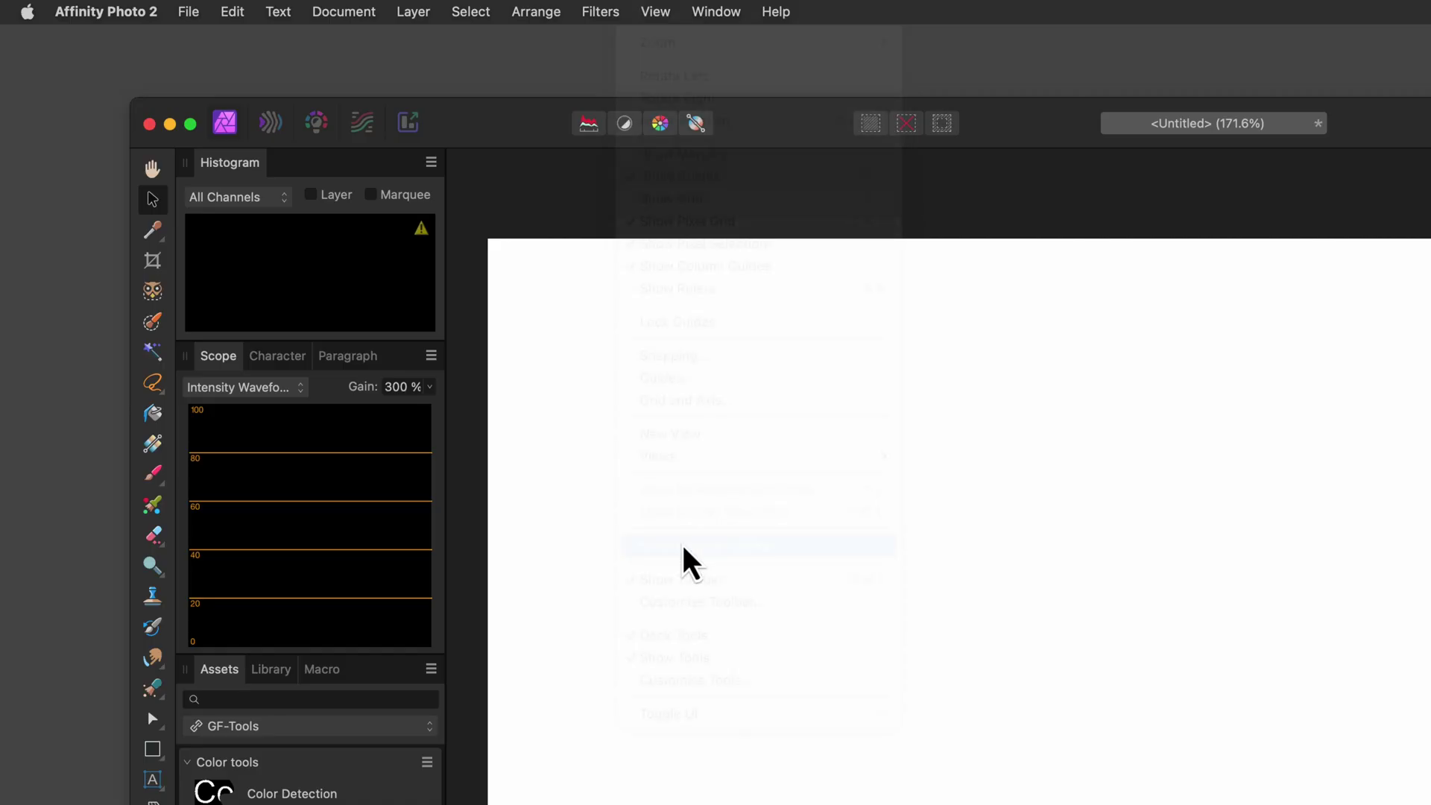
left_click(652, 17)
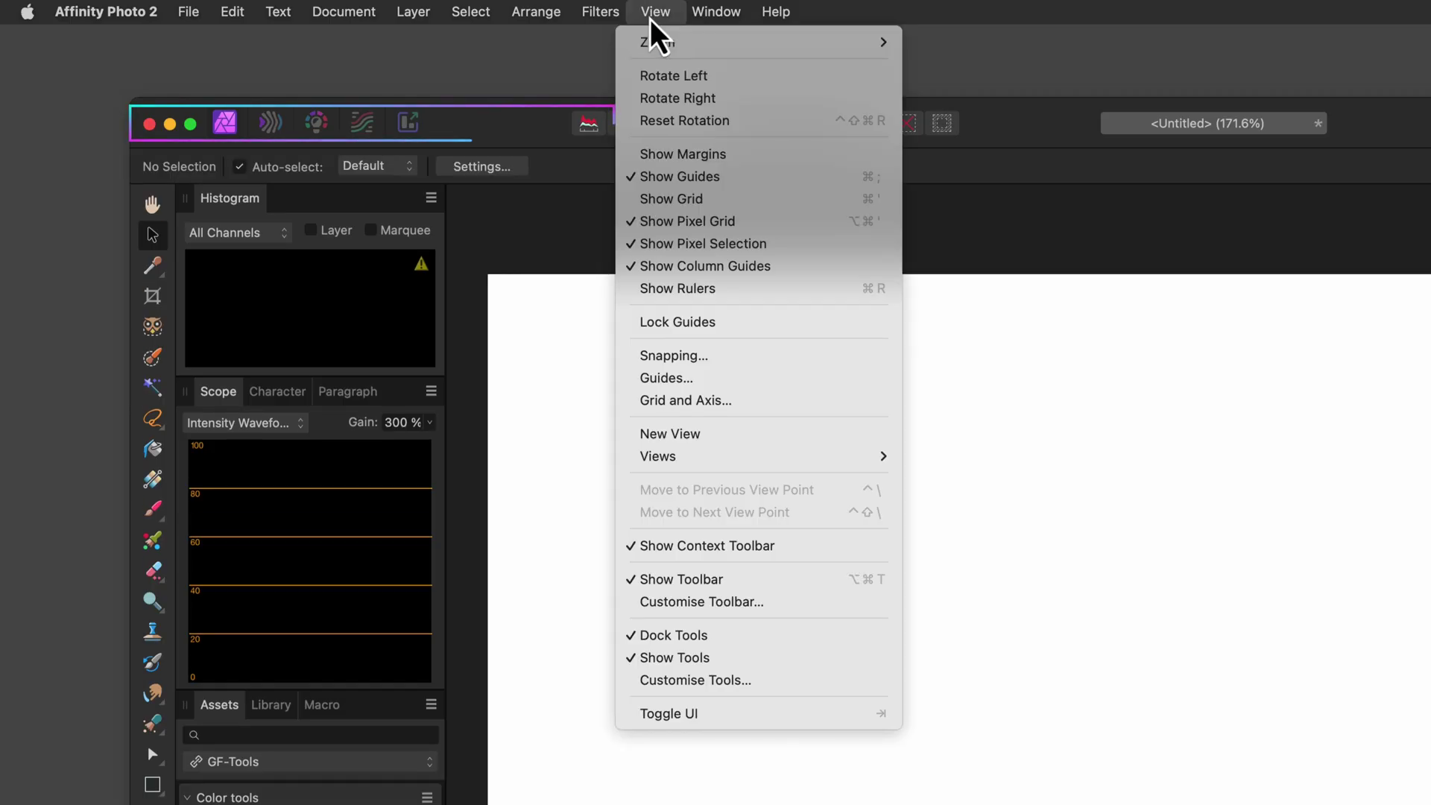
left_click(738, 604)
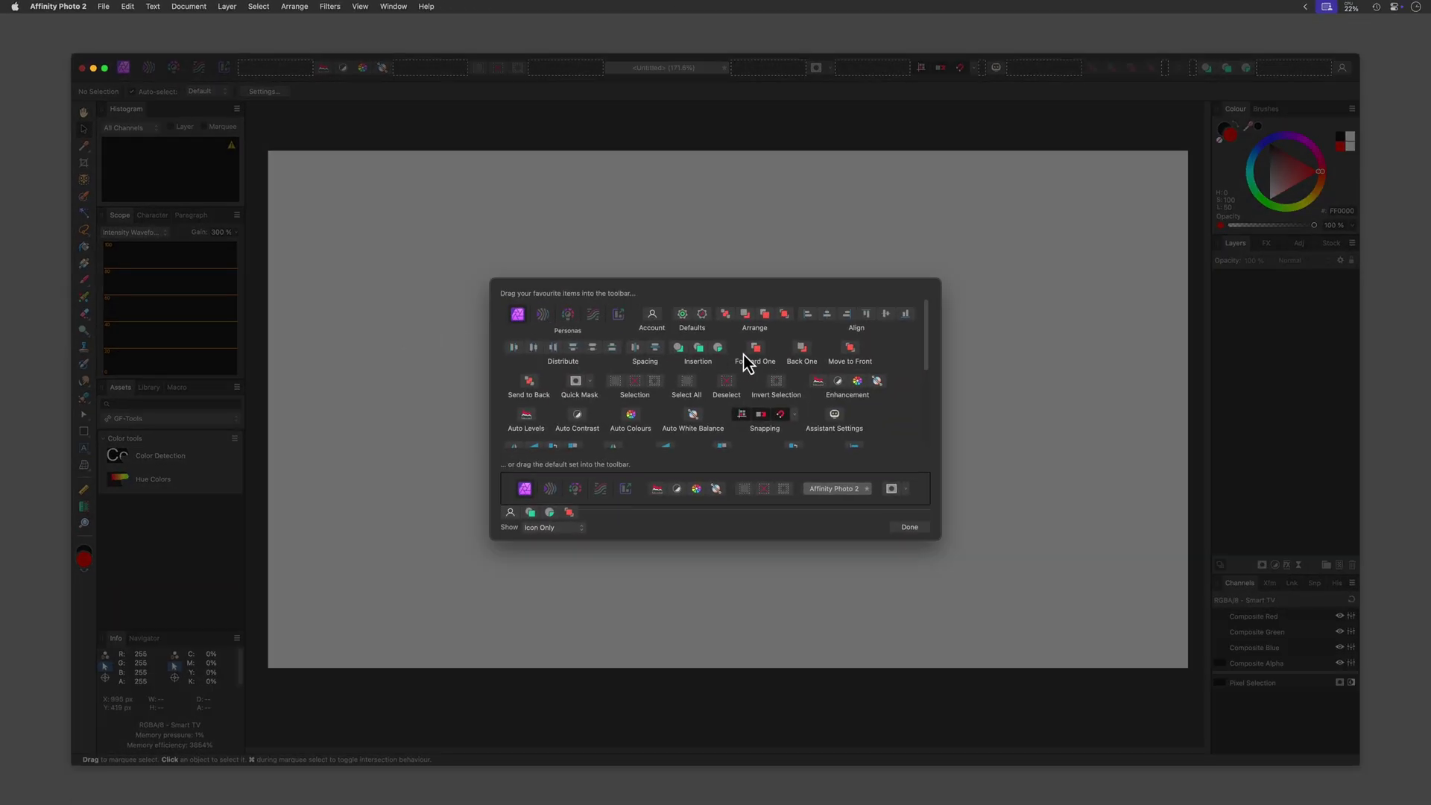
left_click(898, 530)
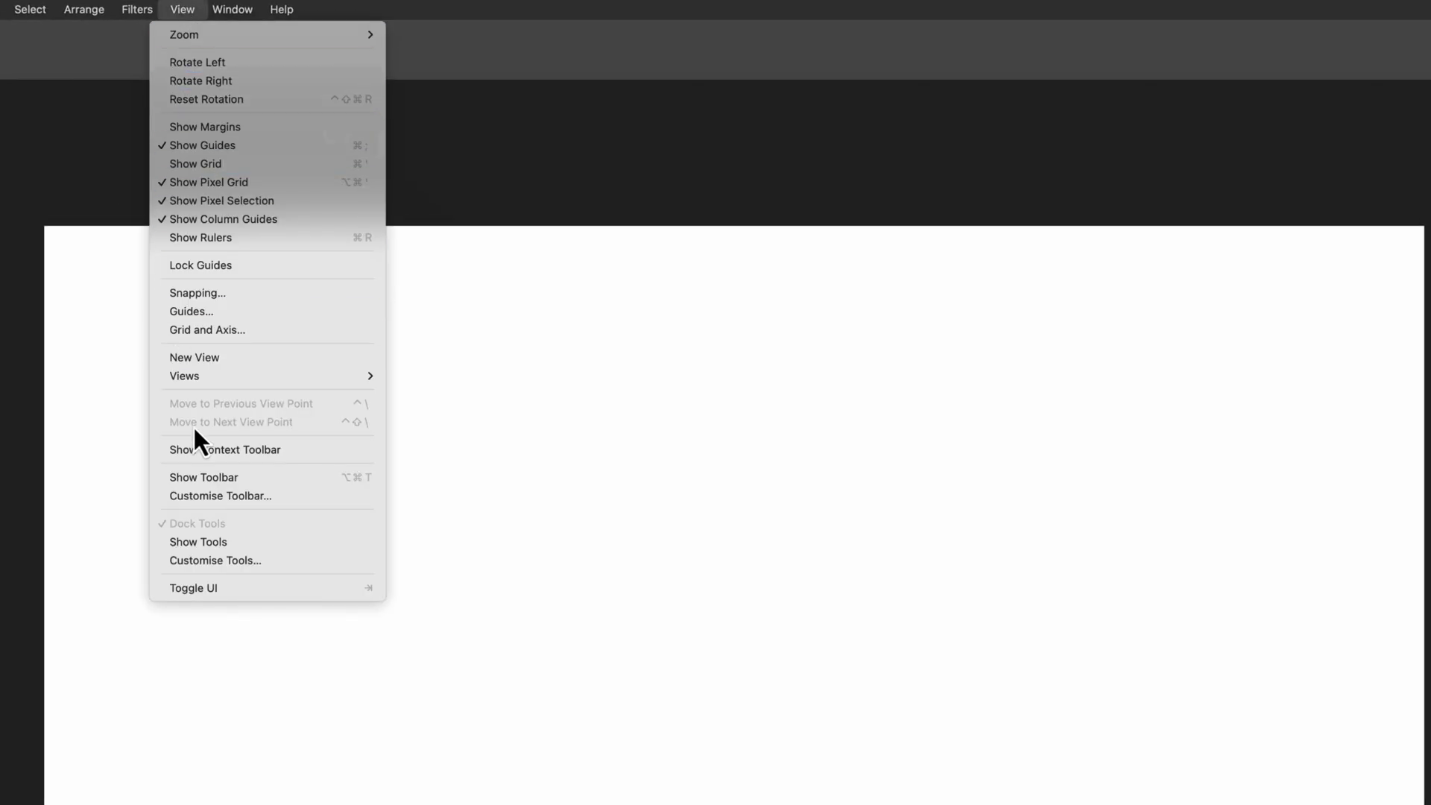
Dismiss the View menu and toggle the interface with Tab to show all panels.
left_click(264, 537)
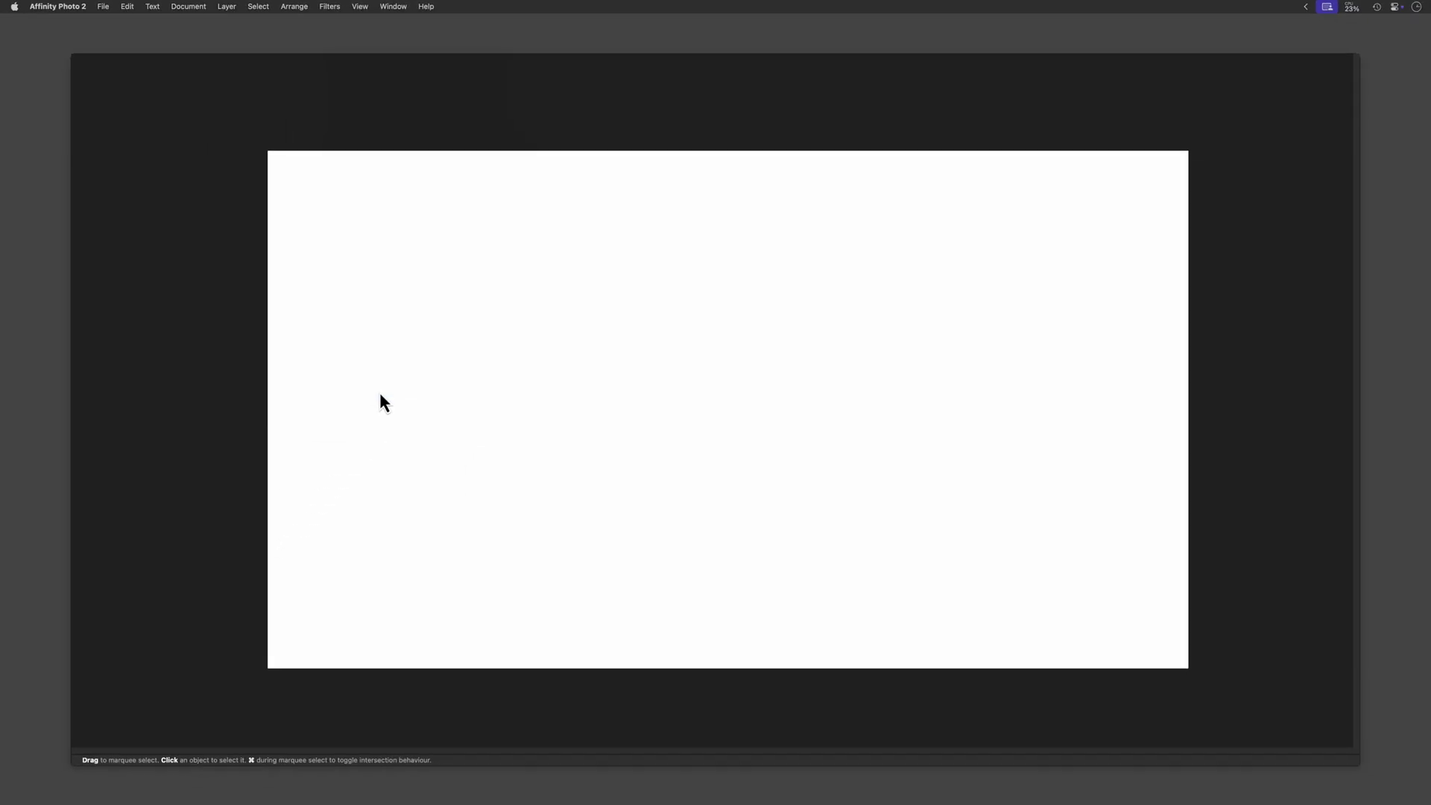
key("Tab")
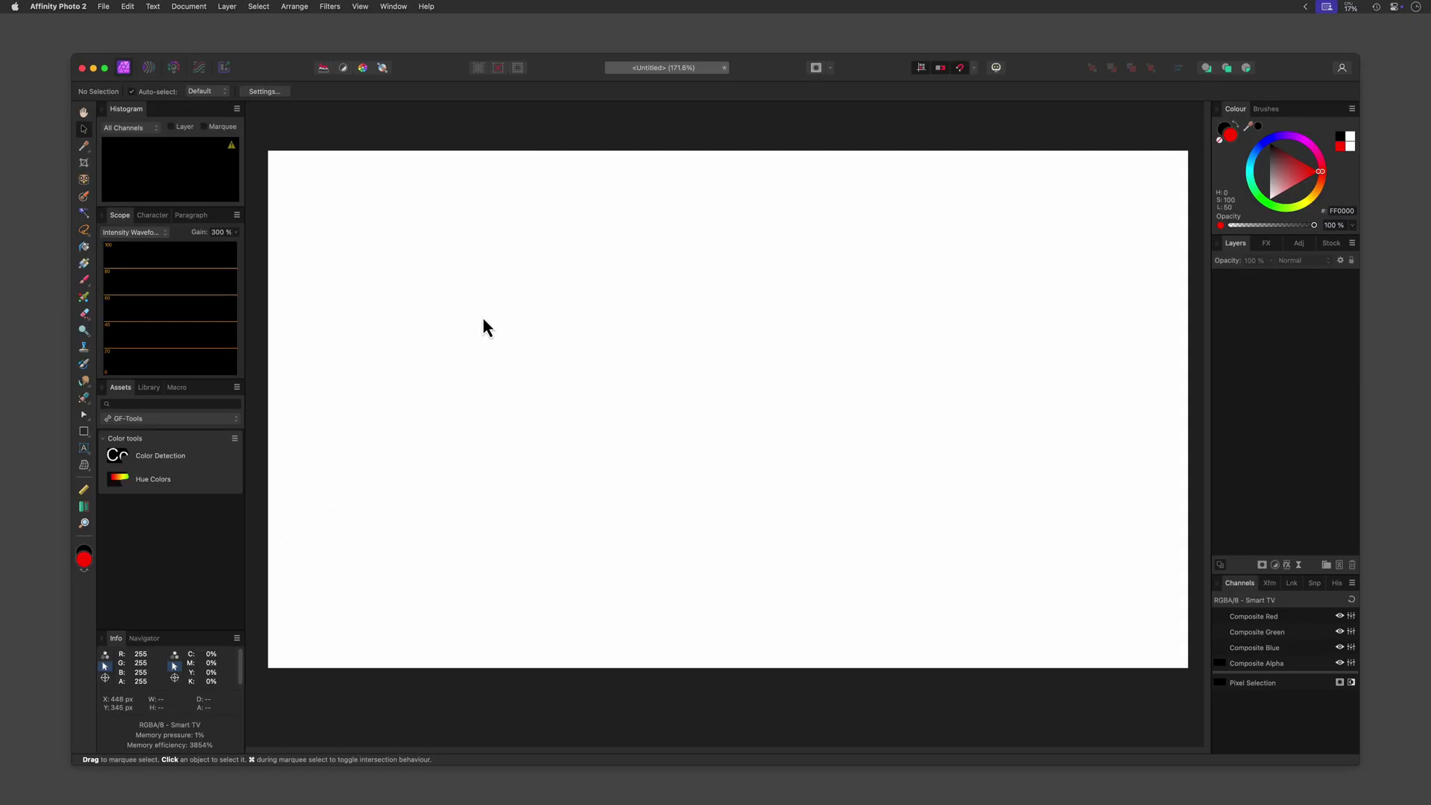
key("Tab")
key("Tab")
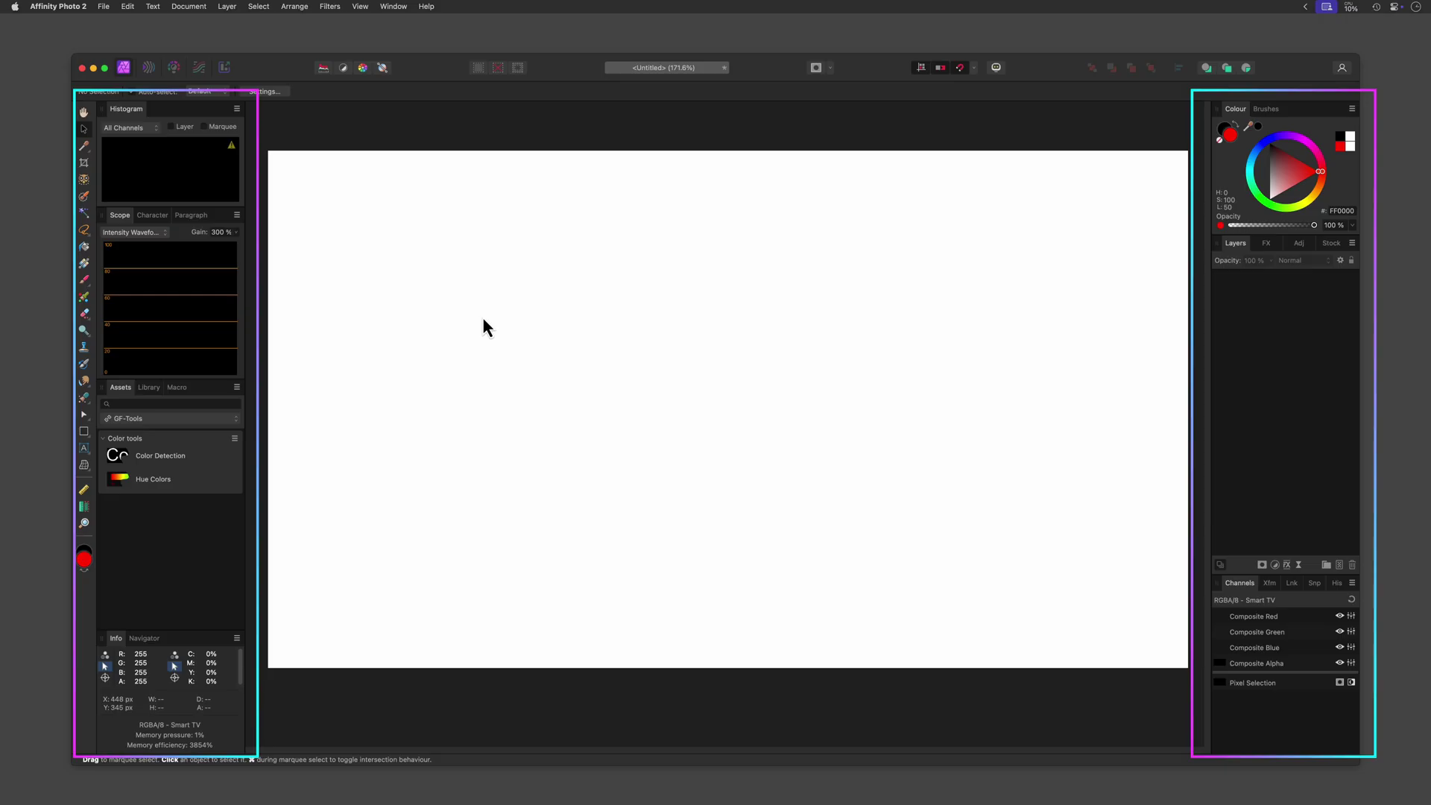
Show the left and right studios, narrow the right studio, and fit the canvas.
key("Tab")
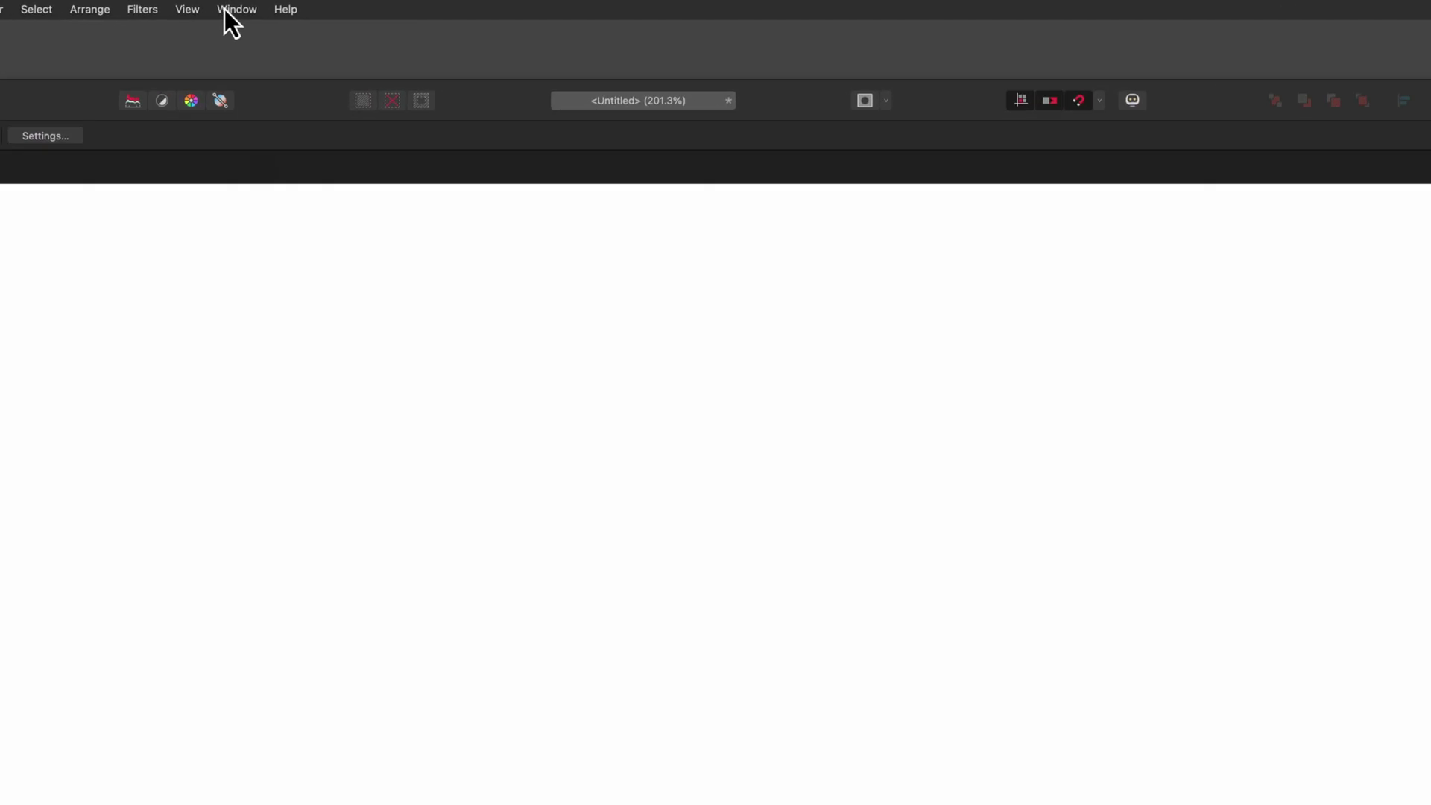
left_click(394, 6)
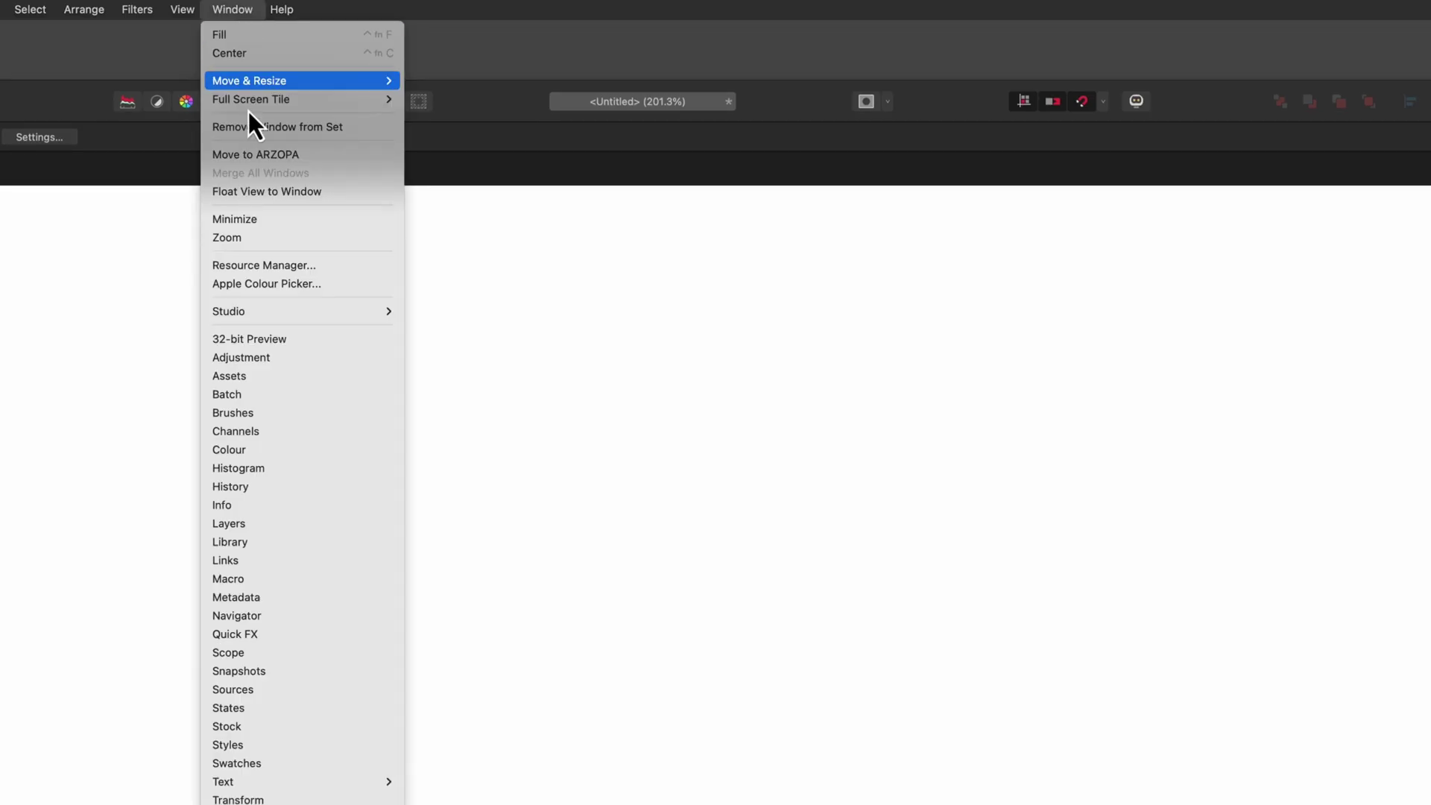
mouse_move(229, 311)
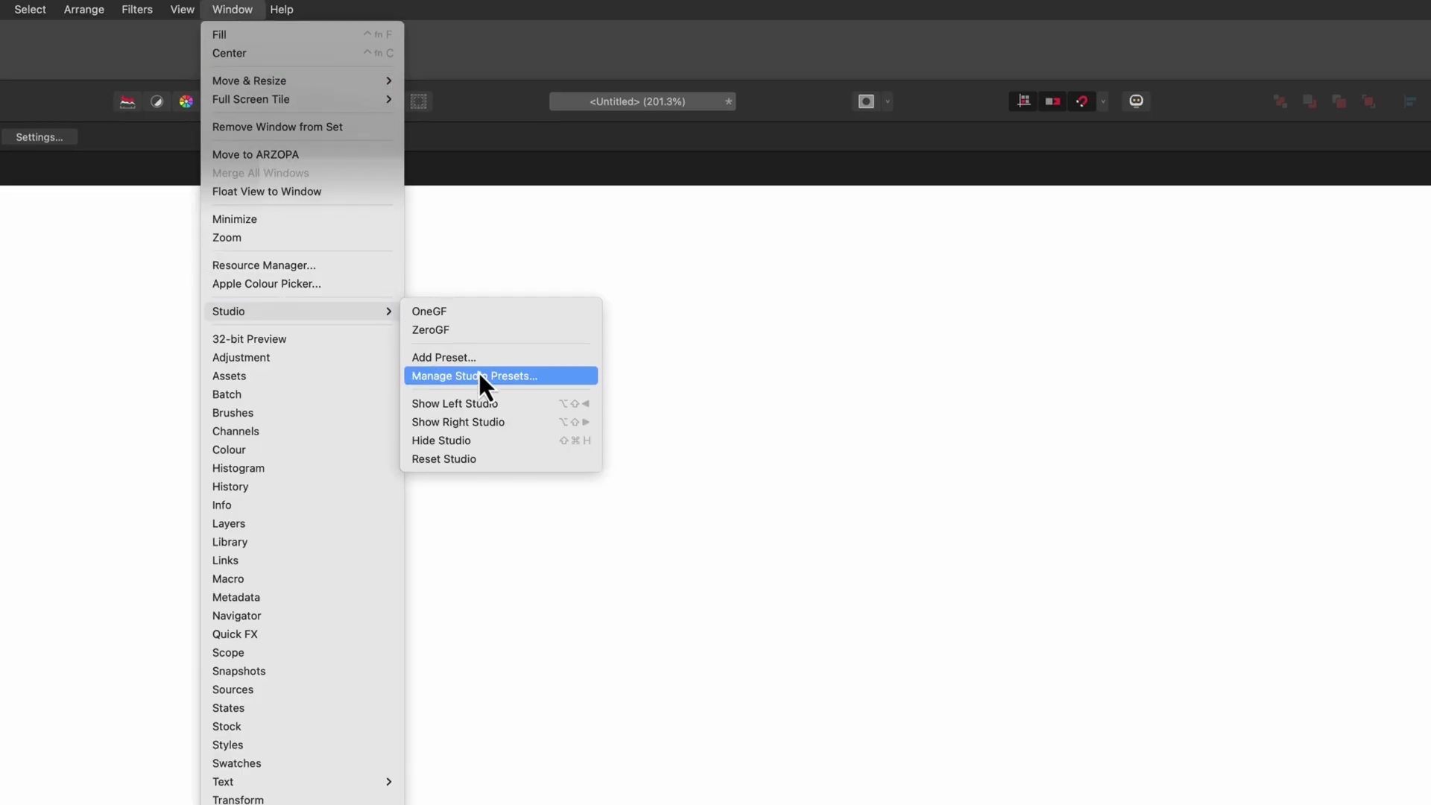
left_click(505, 406)
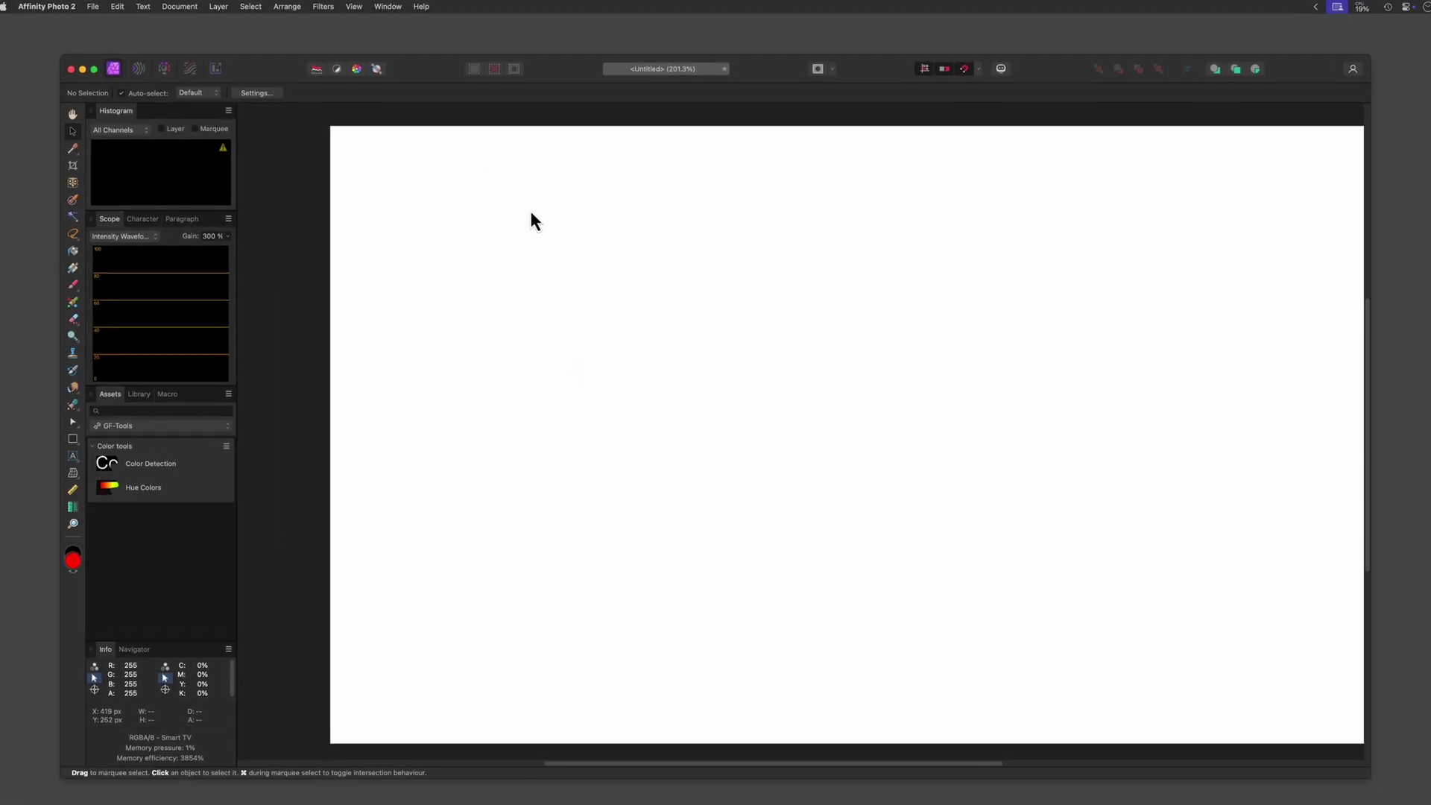
left_click(391, 7)
mouse_move(391, 207)
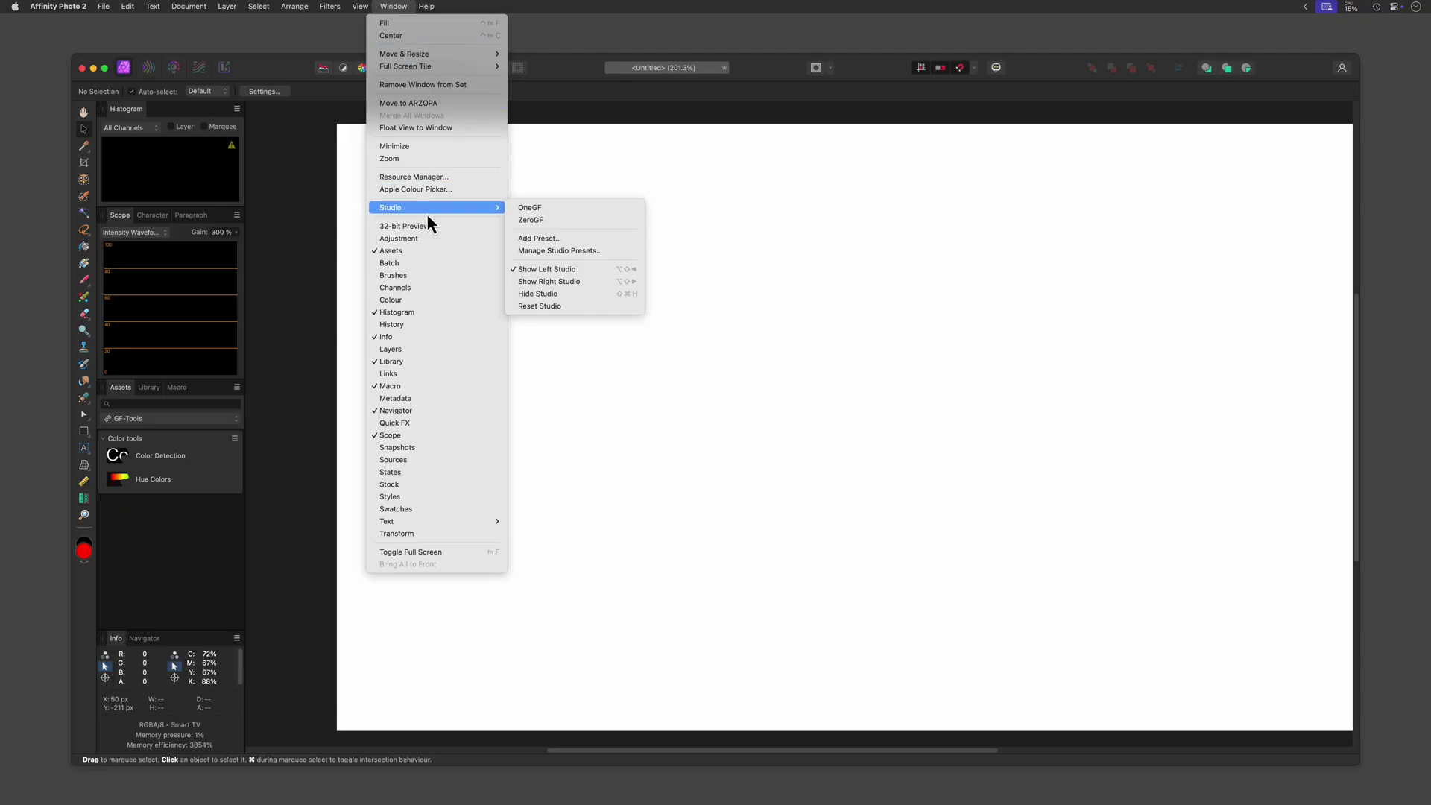
left_click(566, 279)
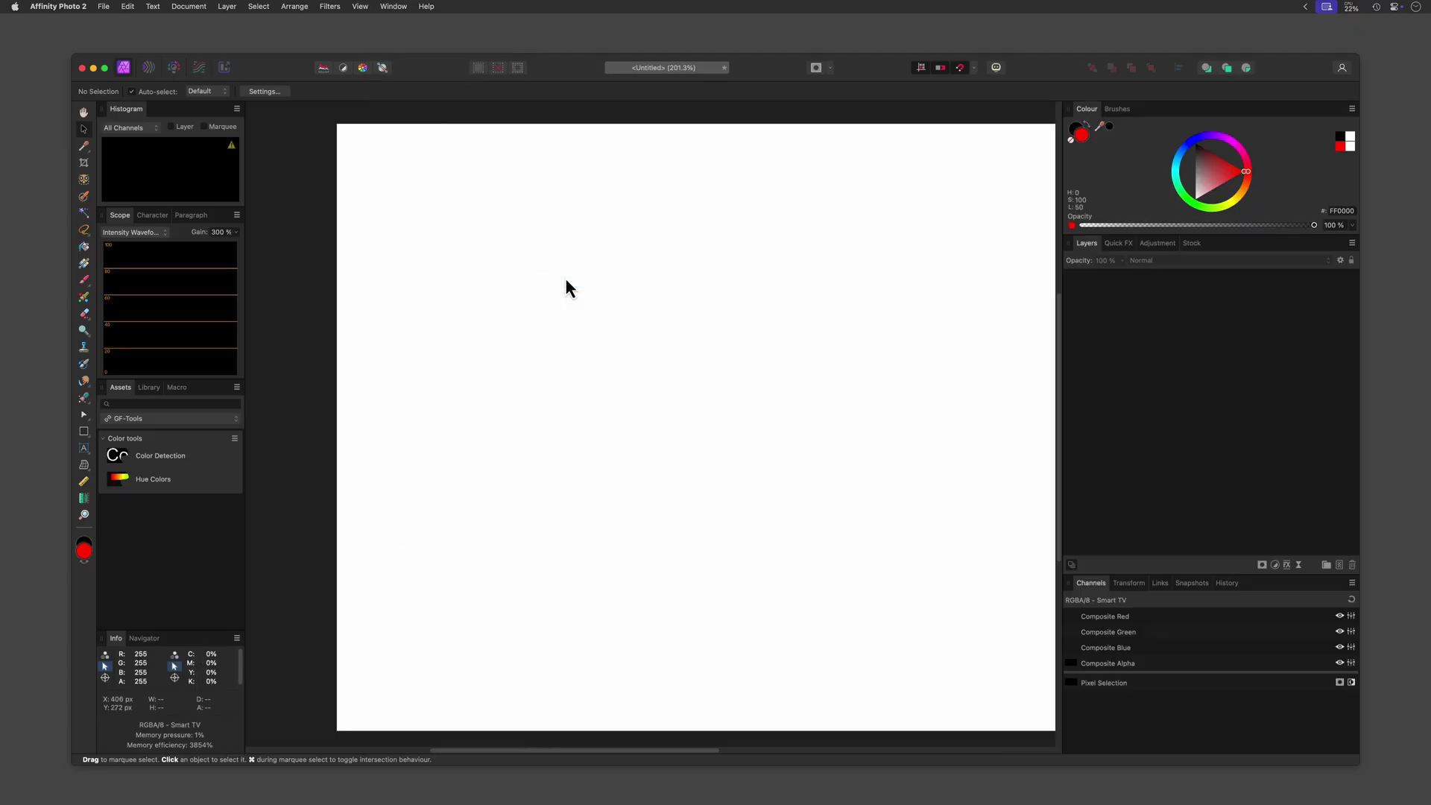
left_click_drag(1061, 343, 1219, 340)
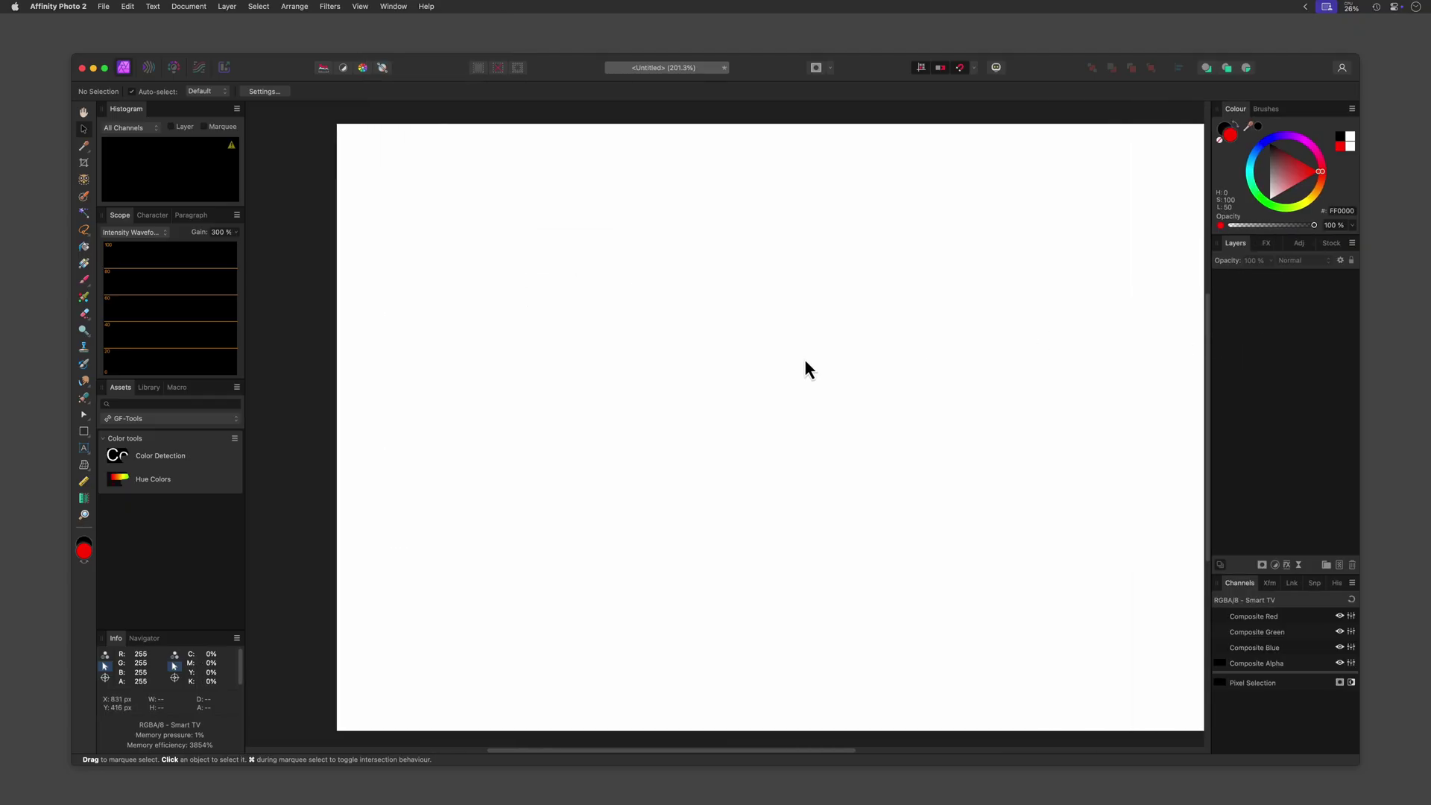
key("super+0")
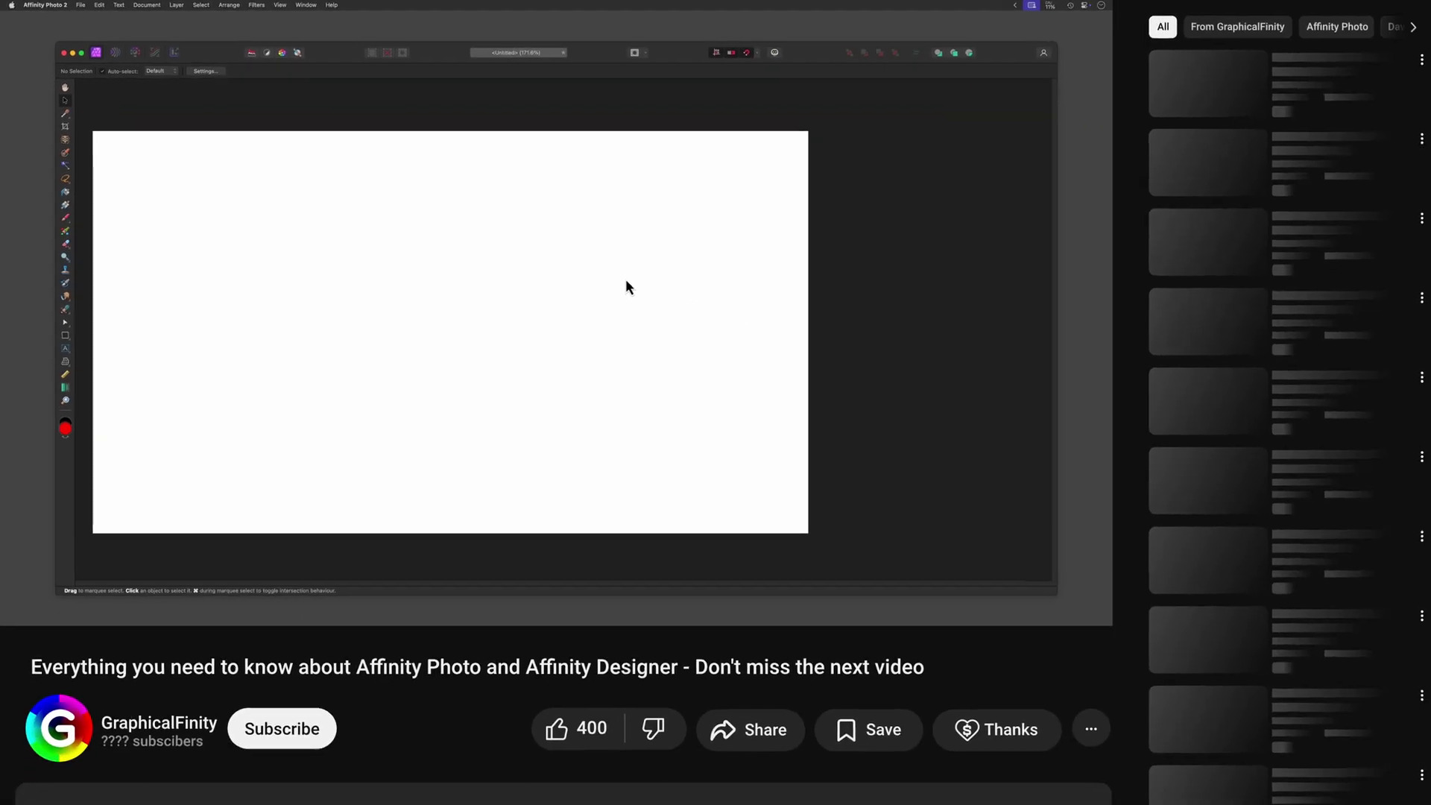